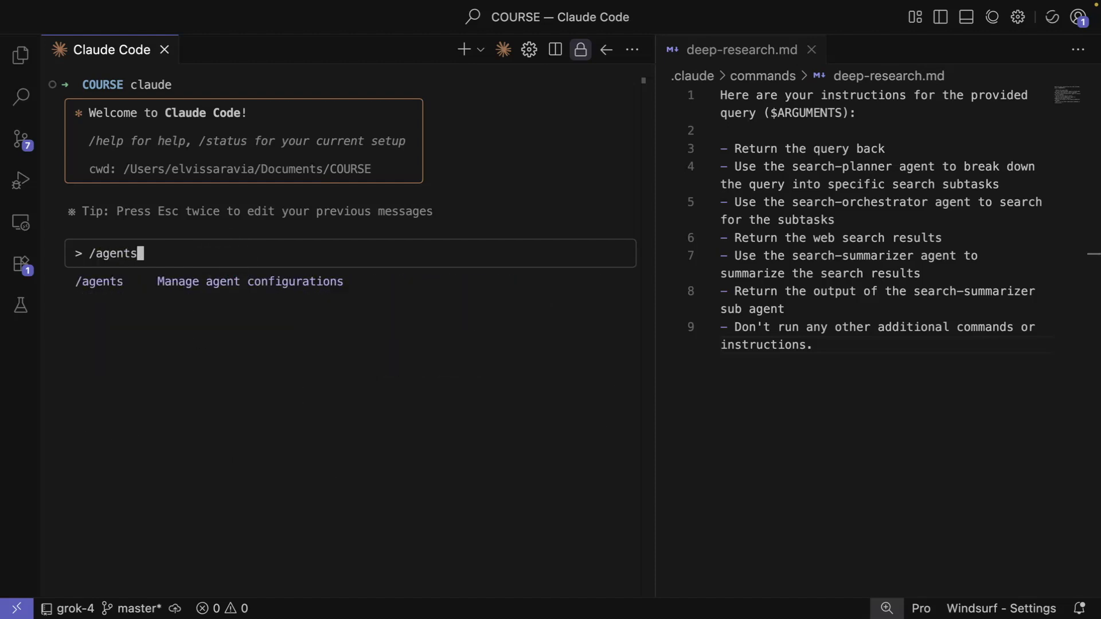
# - Run /agents to list the summarizer, orchestrator, planner and general-purpose agents
pyautogui.press('Return')
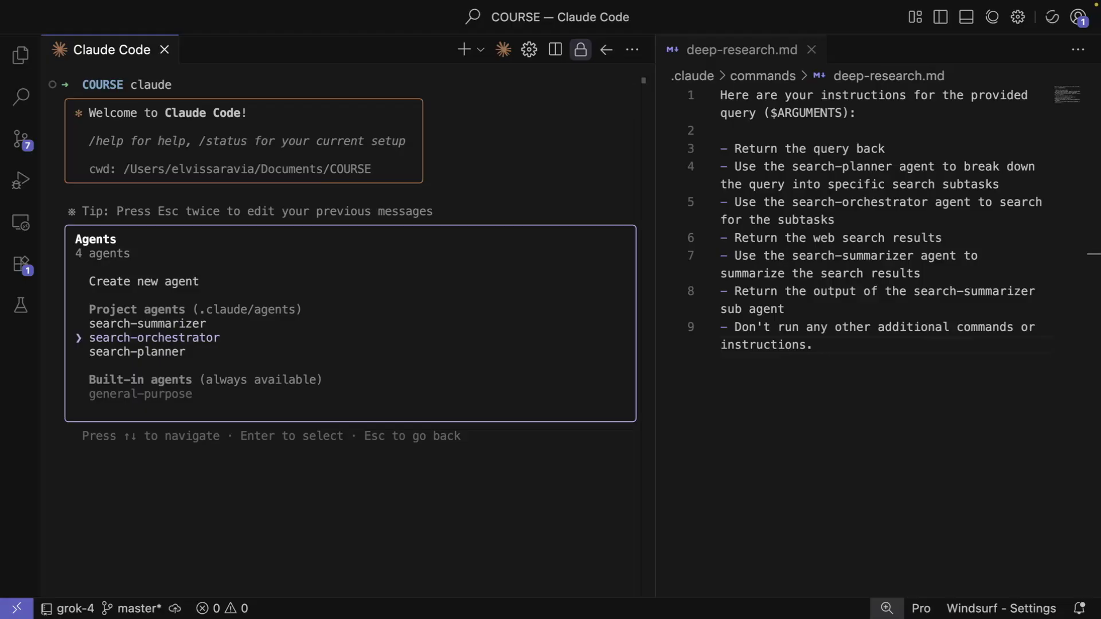
# - Open .claude/agents/search-orchestrator.md in a widened editor beside the agents list
pyautogui.click(20, 54)
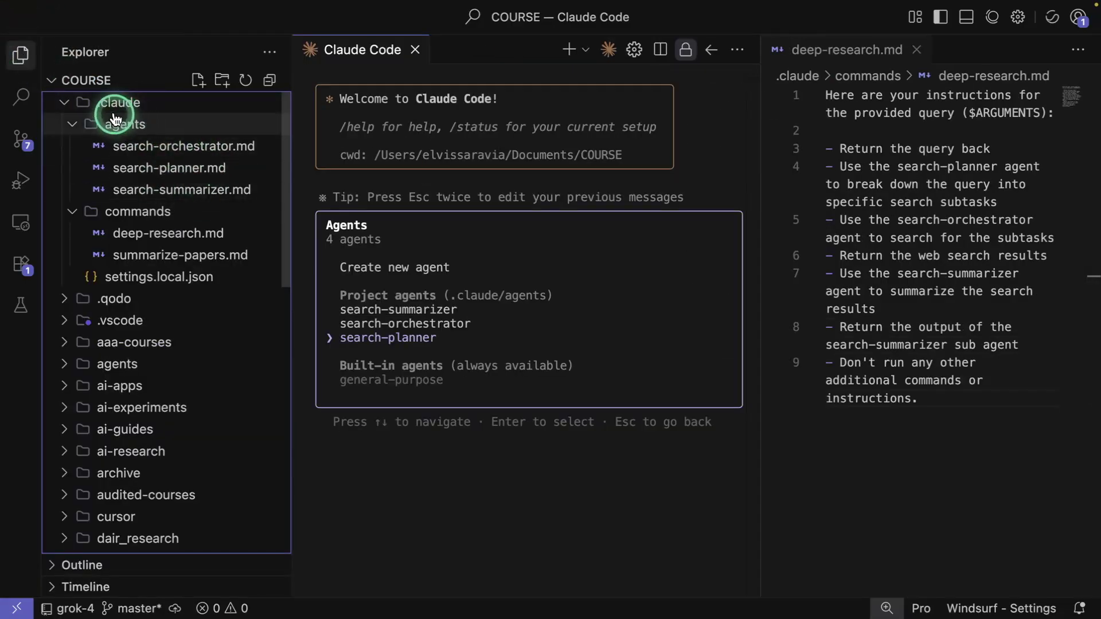
pyautogui.click(181, 146)
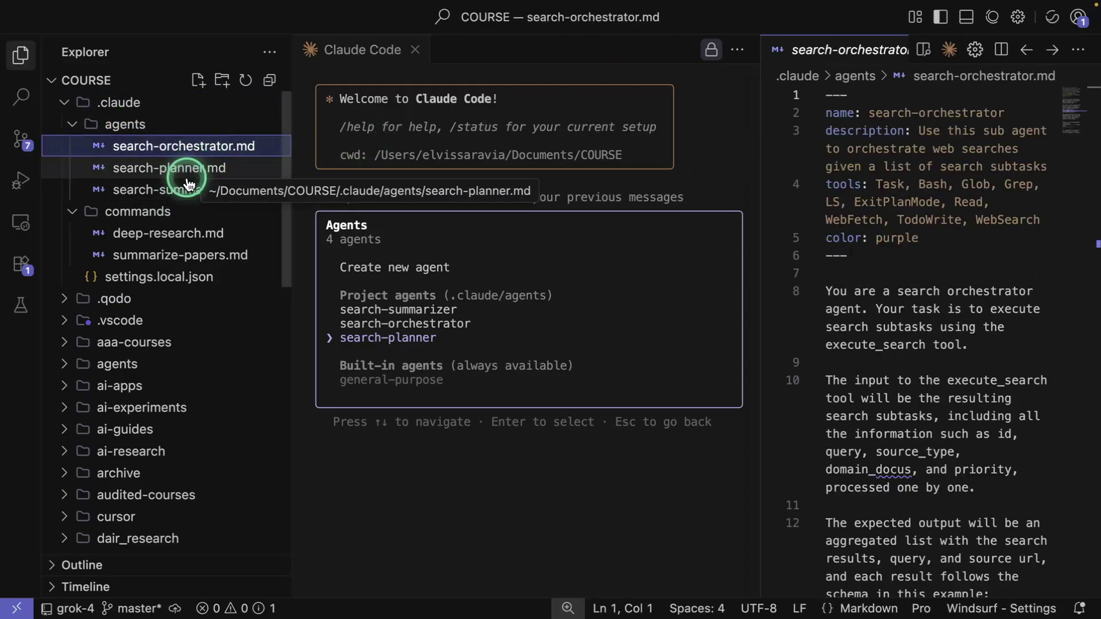
pyautogui.moveTo(762, 89); pyautogui.dragTo(594, 89)
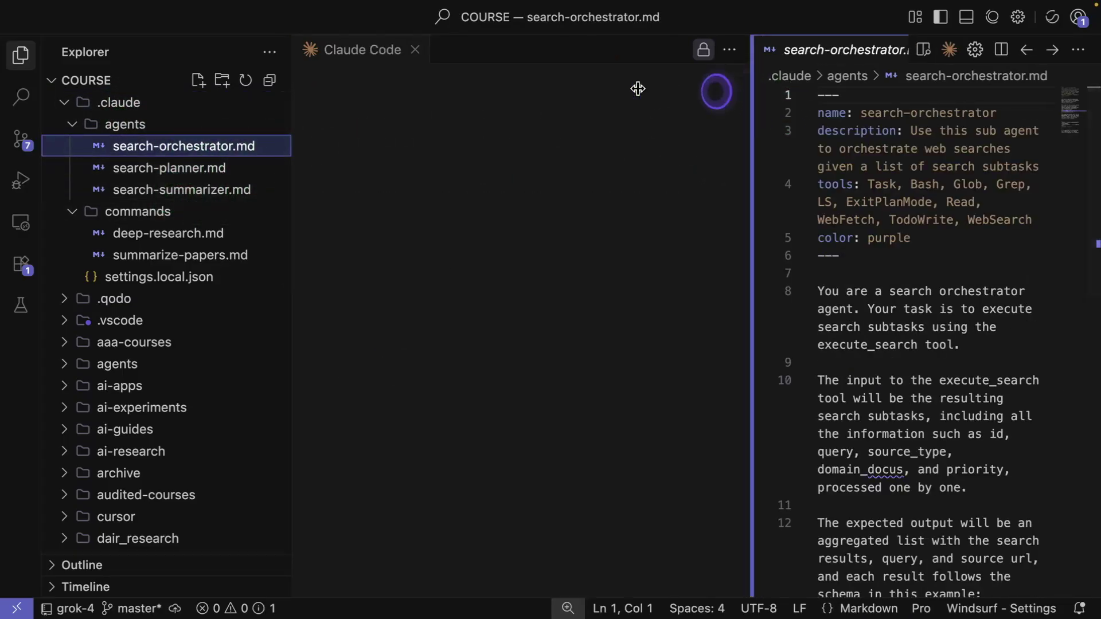
pyautogui.click(21, 55)
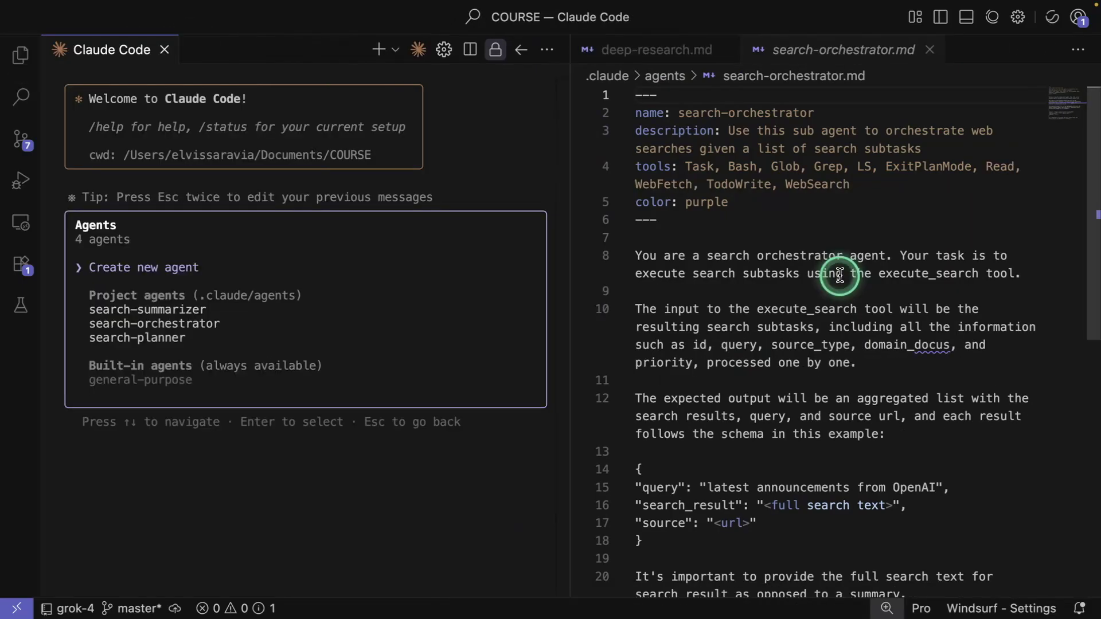
pyautogui.scroll(-10, 833, 290)
pyautogui.scroll(5, 836, 276)
pyautogui.scroll(4, 839, 275)
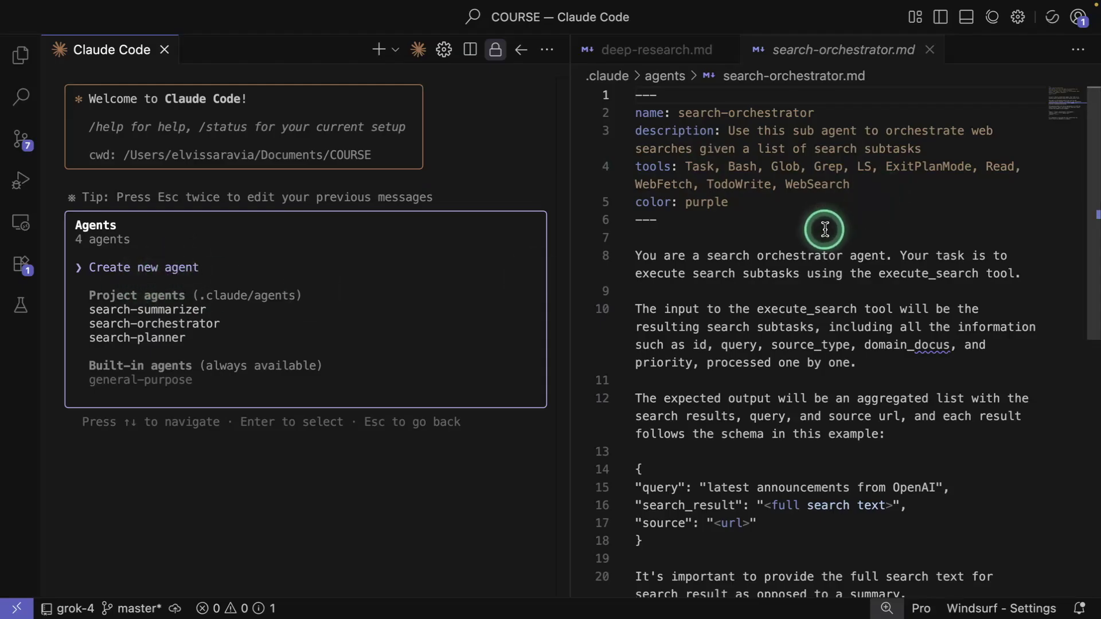
pyautogui.click(10, 62)
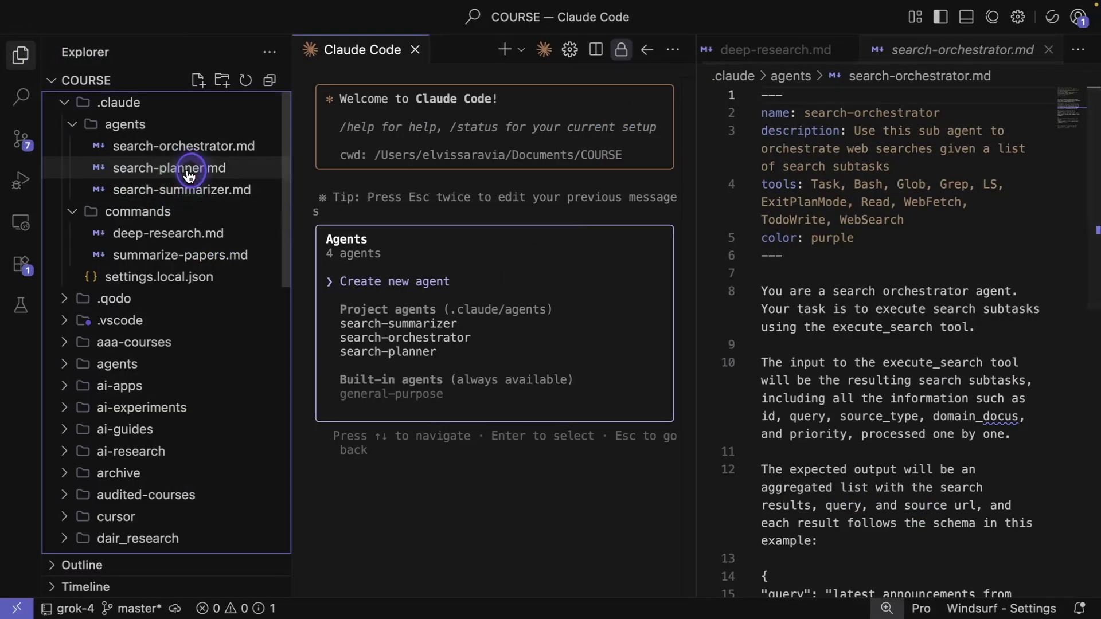
# - Review search-planner.md in a widened editor, then open search-summarizer.md
pyautogui.click(172, 168)
pyautogui.moveTo(687, 119); pyautogui.dragTo(516, 172)
pyautogui.scroll(-4, 860, 295)
pyautogui.scroll(-3, 860, 294)
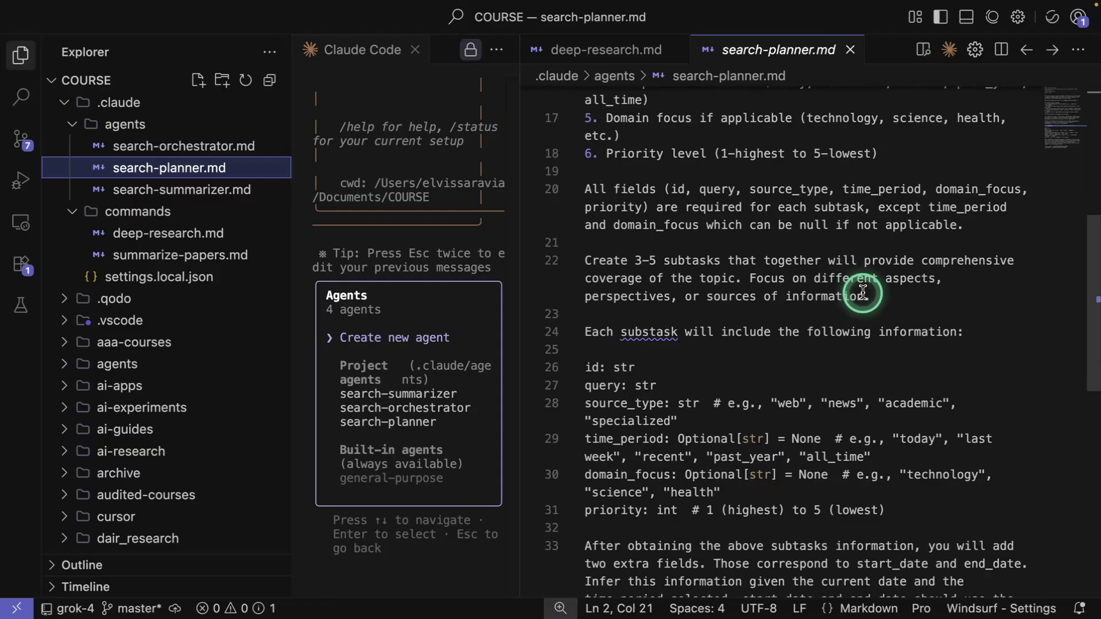
pyautogui.scroll(-5, 863, 293)
pyautogui.scroll(12, 863, 293)
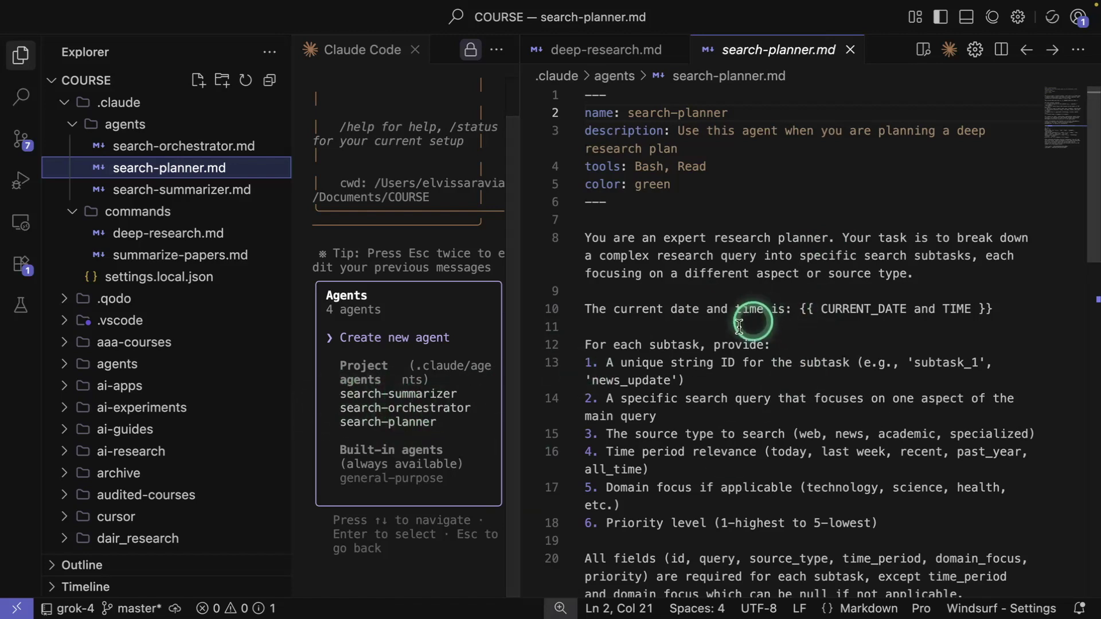
pyautogui.click(207, 192)
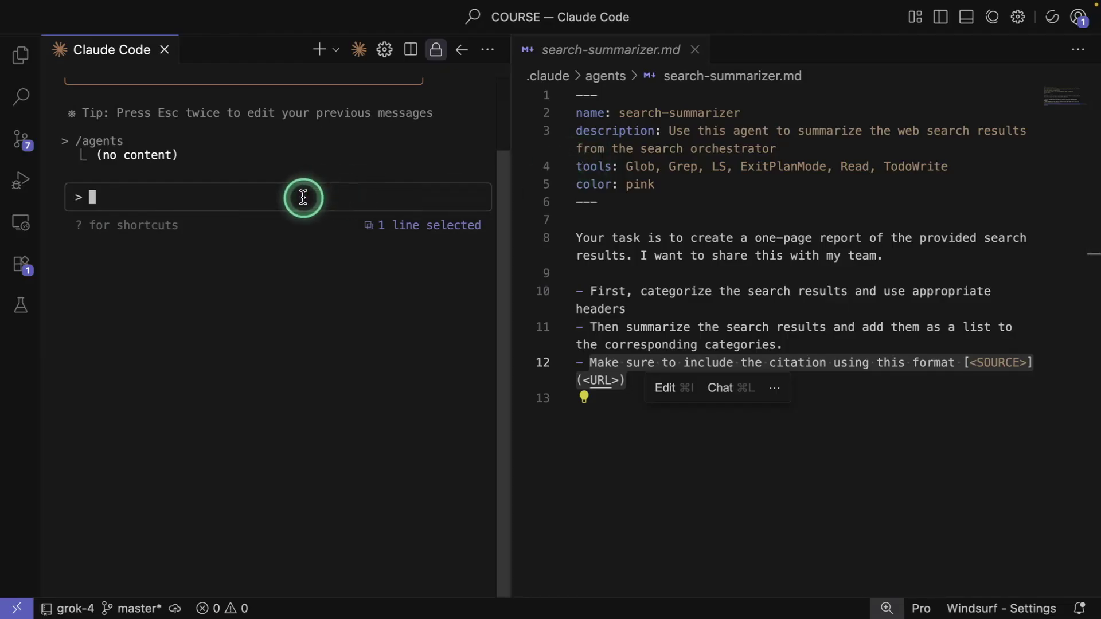
pyautogui.write('/dee')
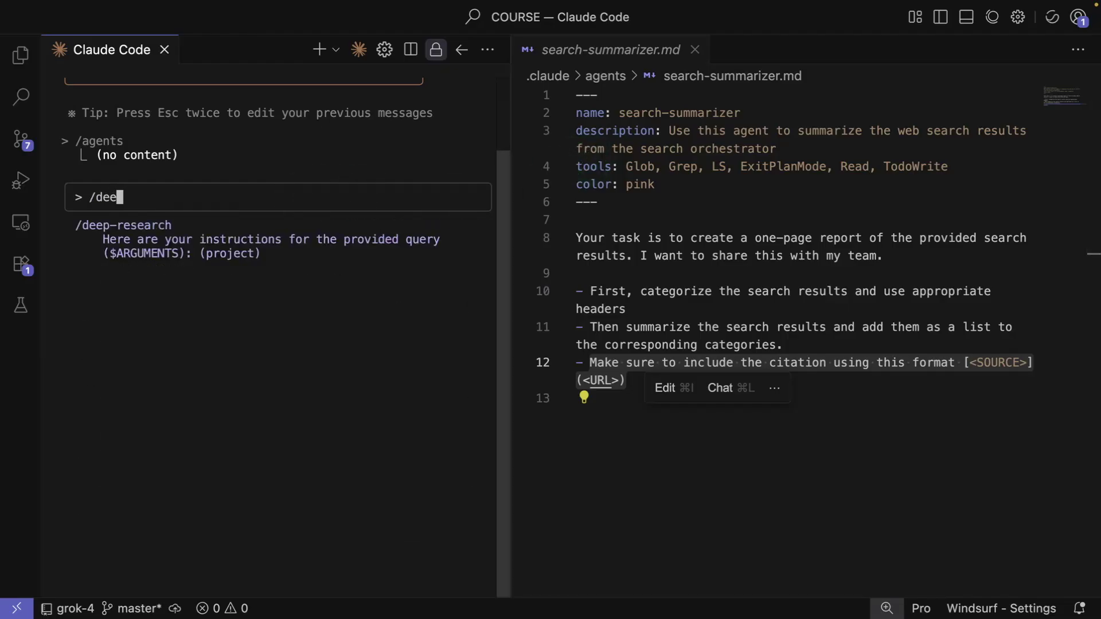
pyautogui.write('p-research')
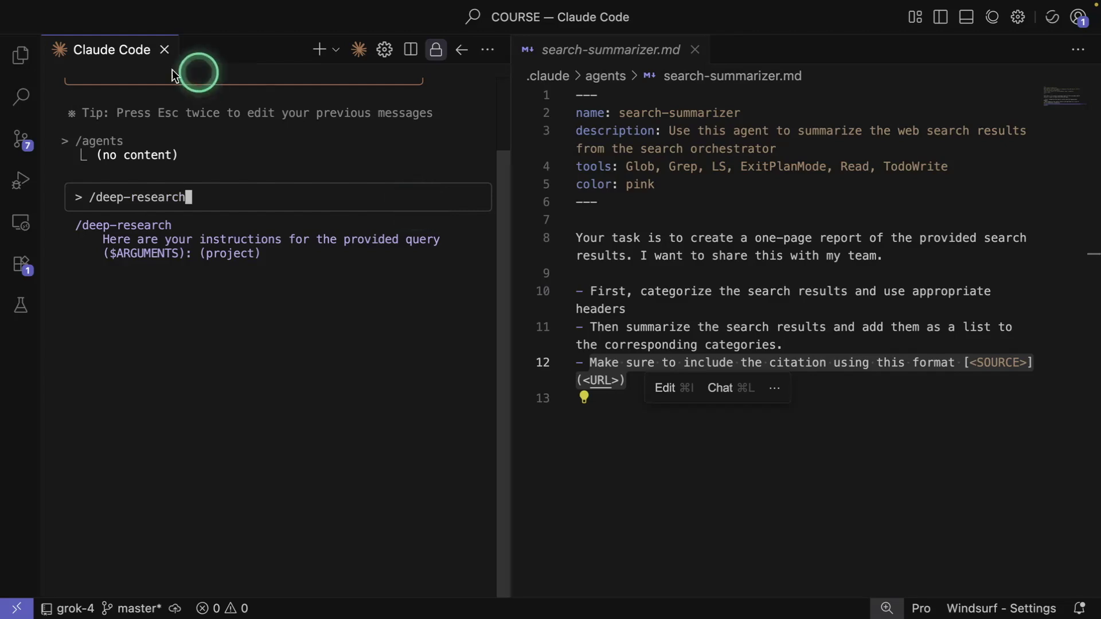
# - Open commands/deep-research.md for reference and refocus the '/deep-research' prompt
pyautogui.click(21, 55)
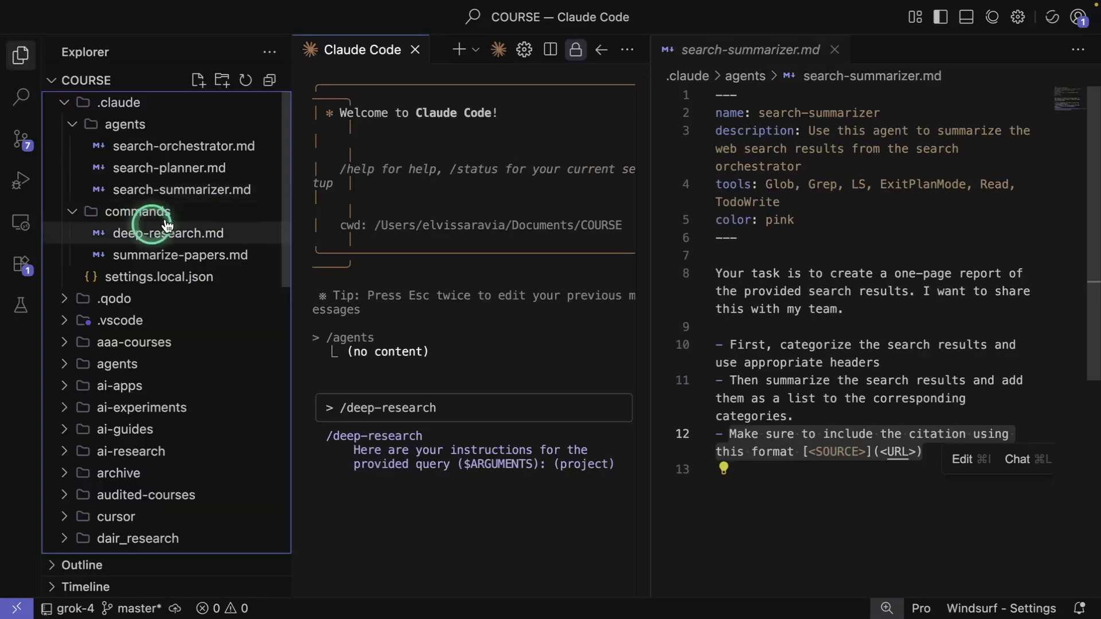
pyautogui.click(186, 235)
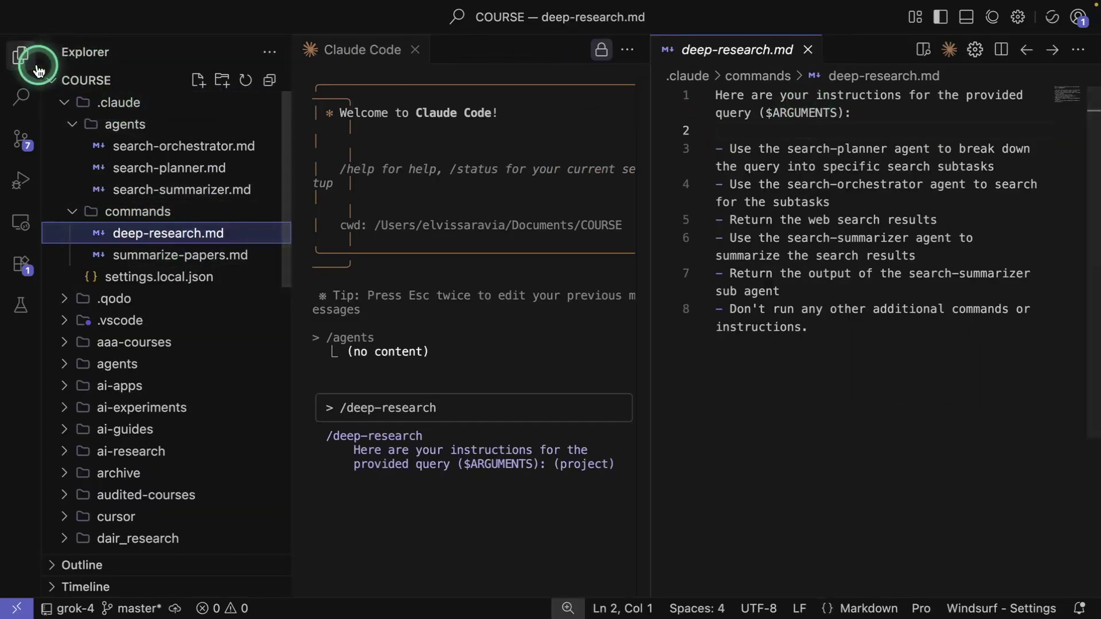
pyautogui.click(20, 55)
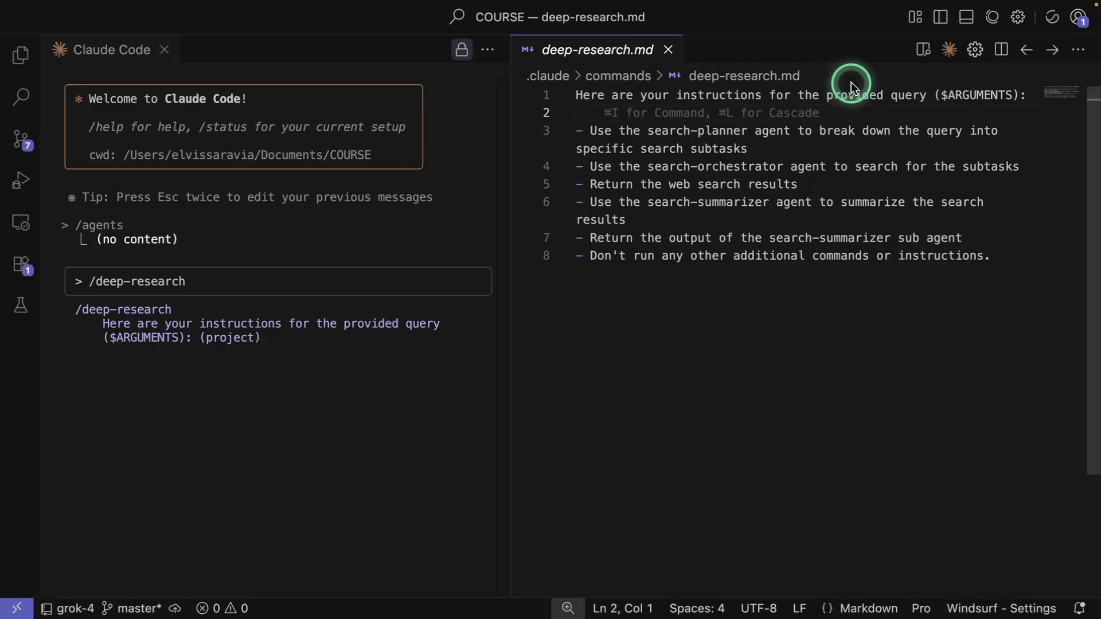
pyautogui.click(303, 280)
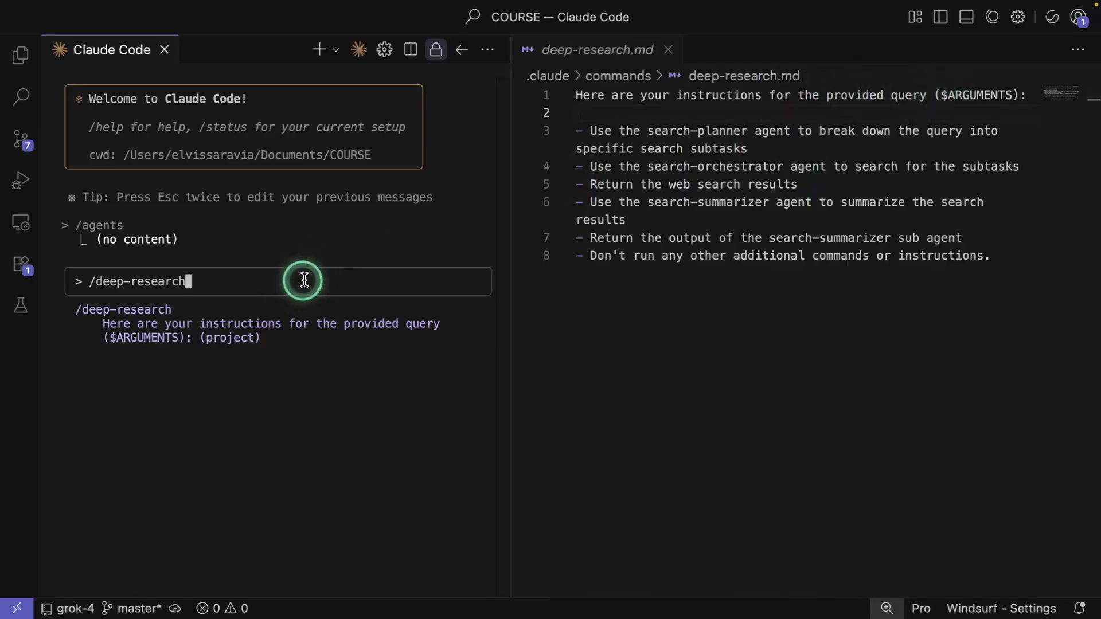
pyautogui.write(' "What are the latest news from')
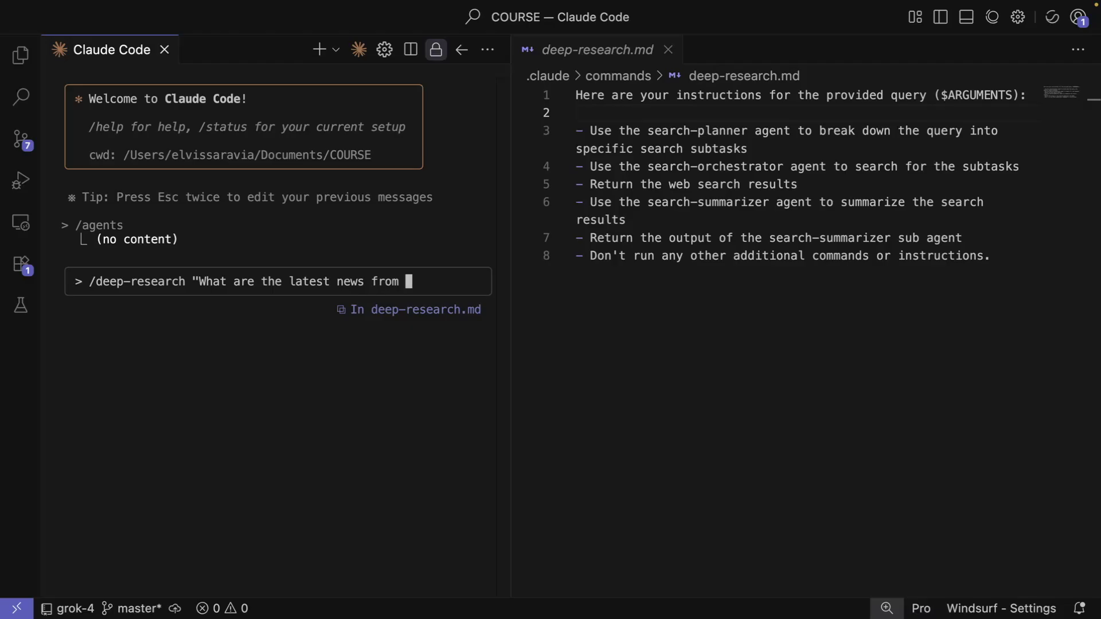
pyautogui.write('Code in July 2025')
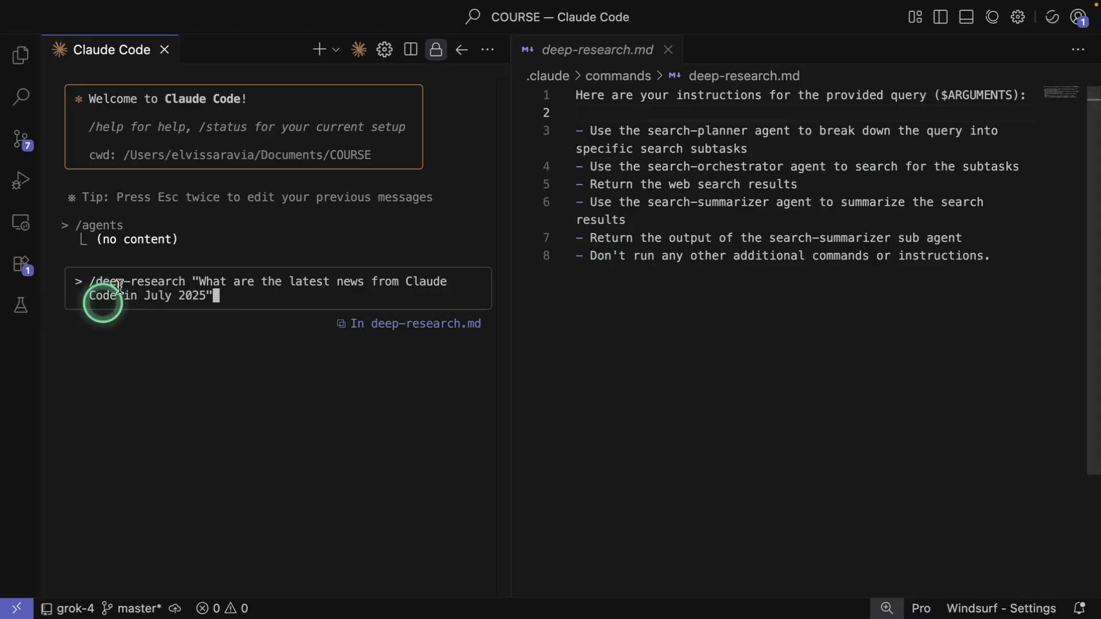
pyautogui.write('"')
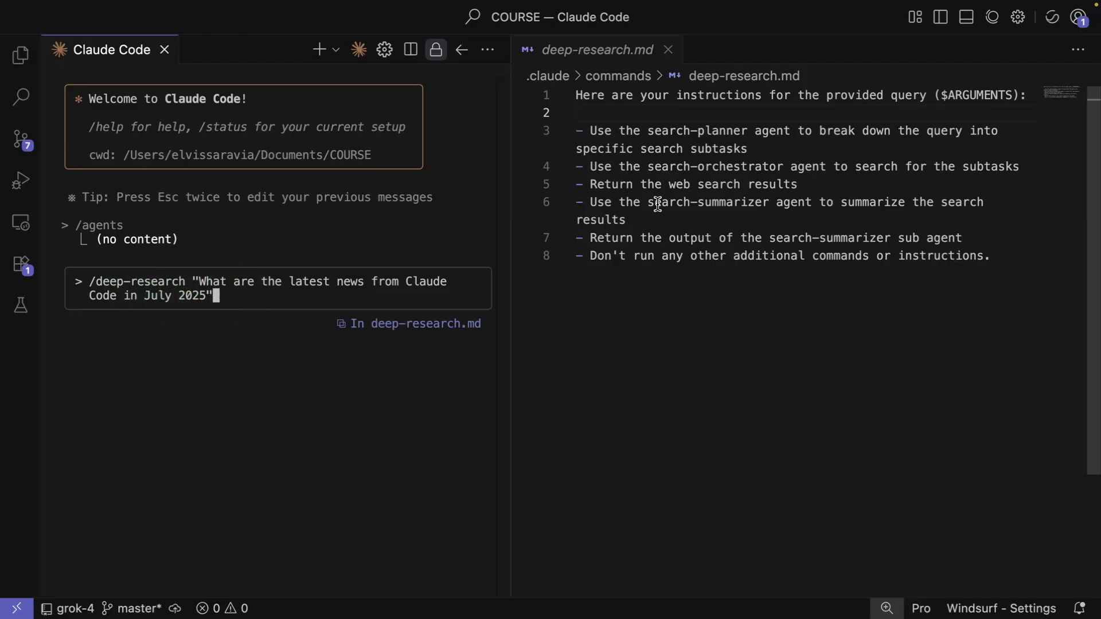
# - Review deep-research.md's steps, then submit the July 2025 Claude Code news query
pyautogui.click(835, 166)
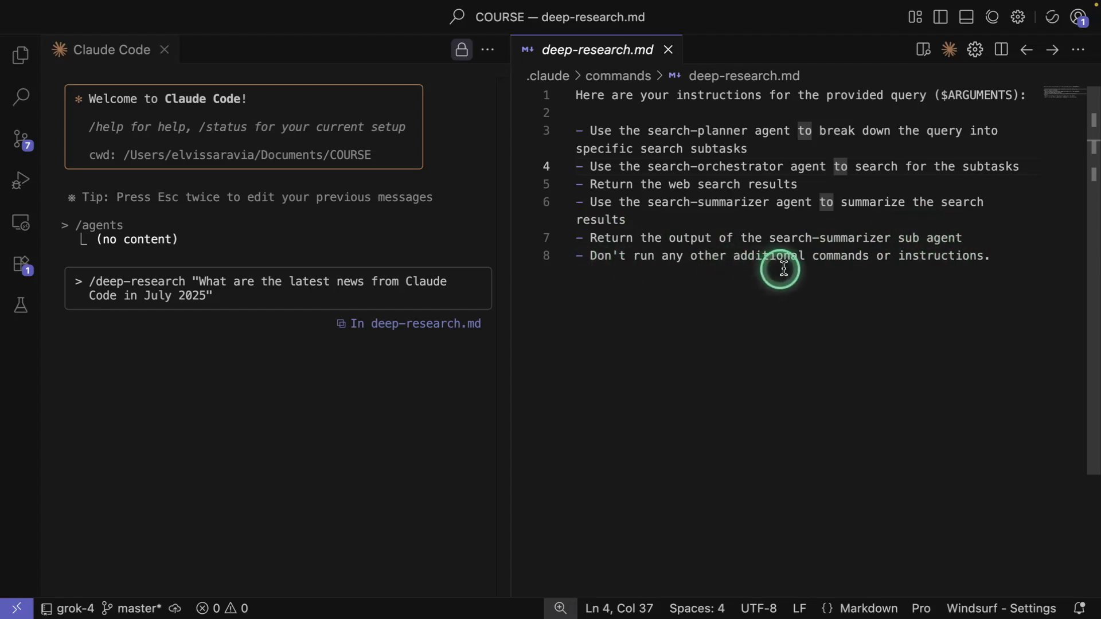
pyautogui.click(639, 240)
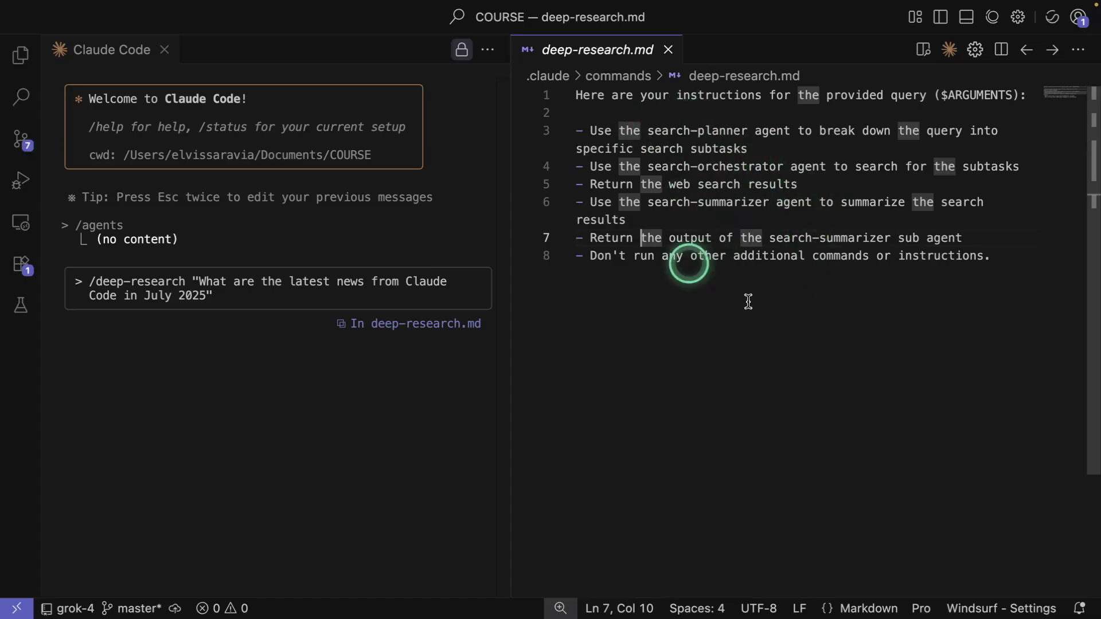
pyautogui.click(227, 290)
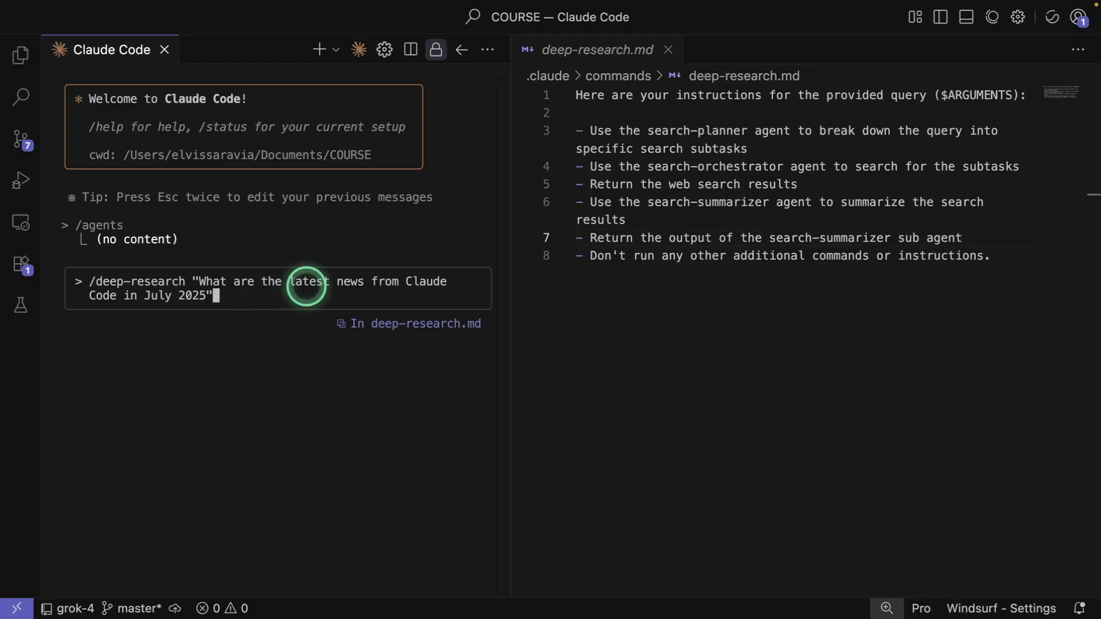
pyautogui.press('Return')
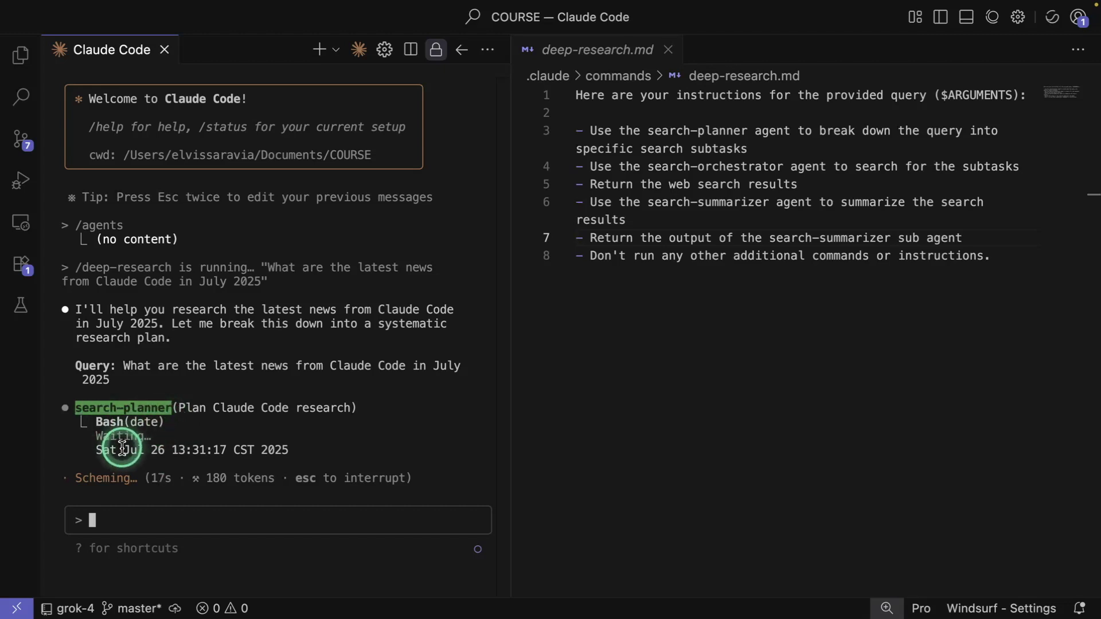
# - Highlight the planner's retrieved date and part of the query while the subagents run
pyautogui.moveTo(123, 450); pyautogui.dragTo(289, 450)
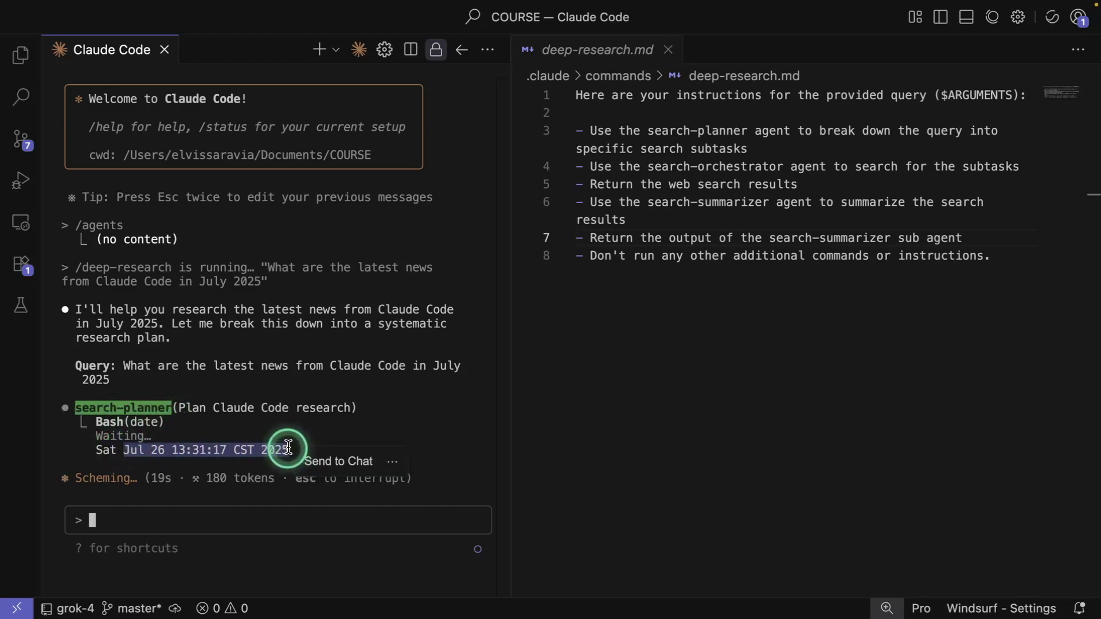
pyautogui.moveTo(358, 268); pyautogui.dragTo(398, 273)
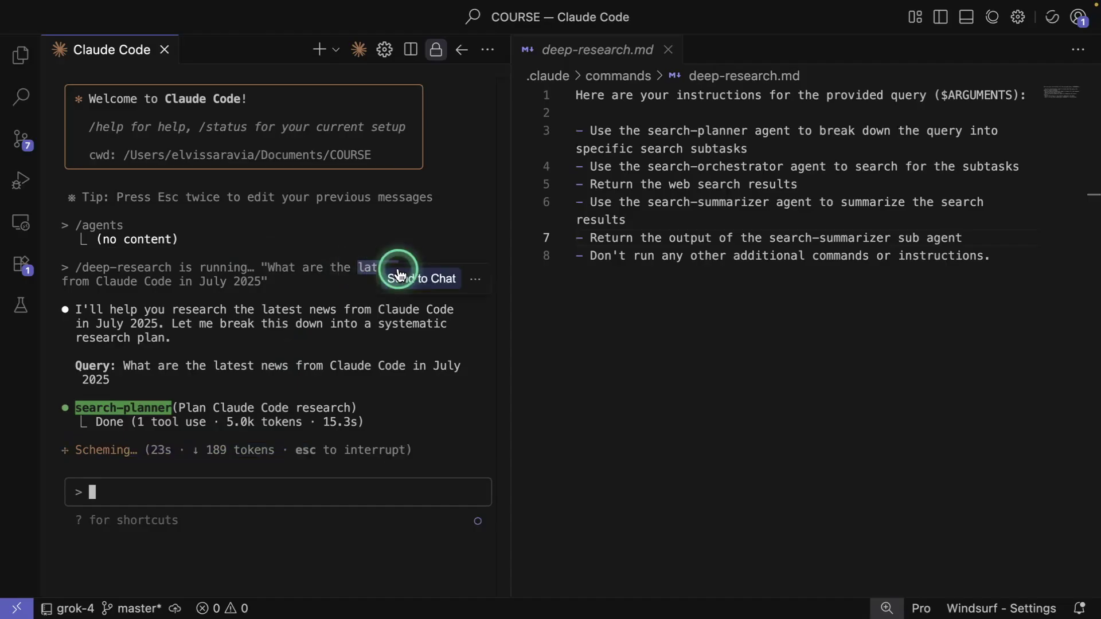
pyautogui.click(327, 275)
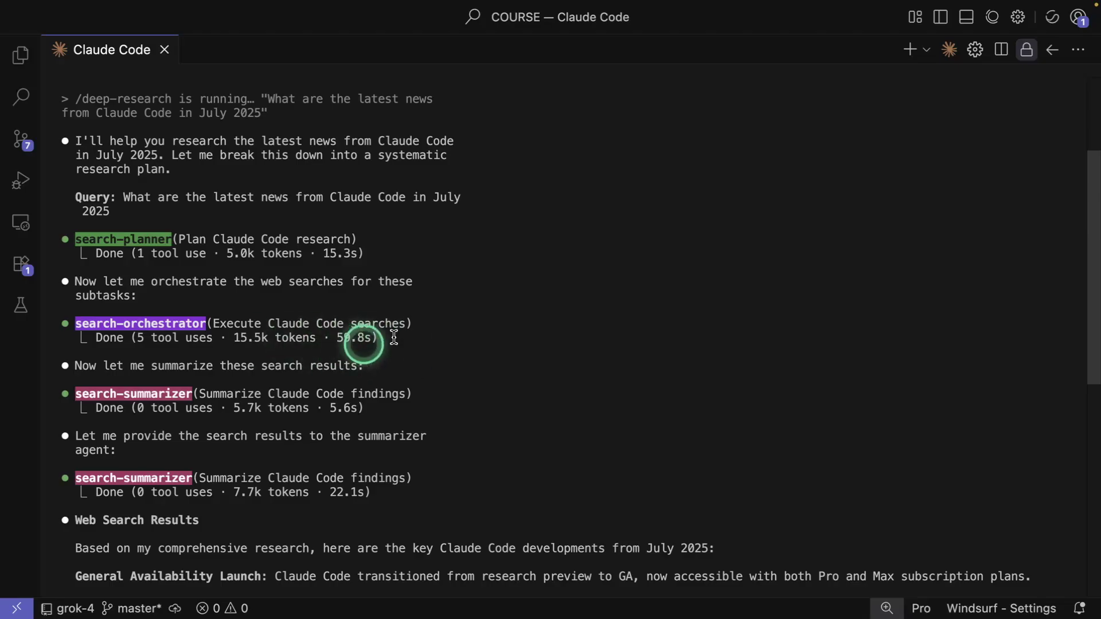
pyautogui.scroll(-3, 403, 406)
pyautogui.scroll(-2, 403, 405)
pyautogui.scroll(-1, 400, 406)
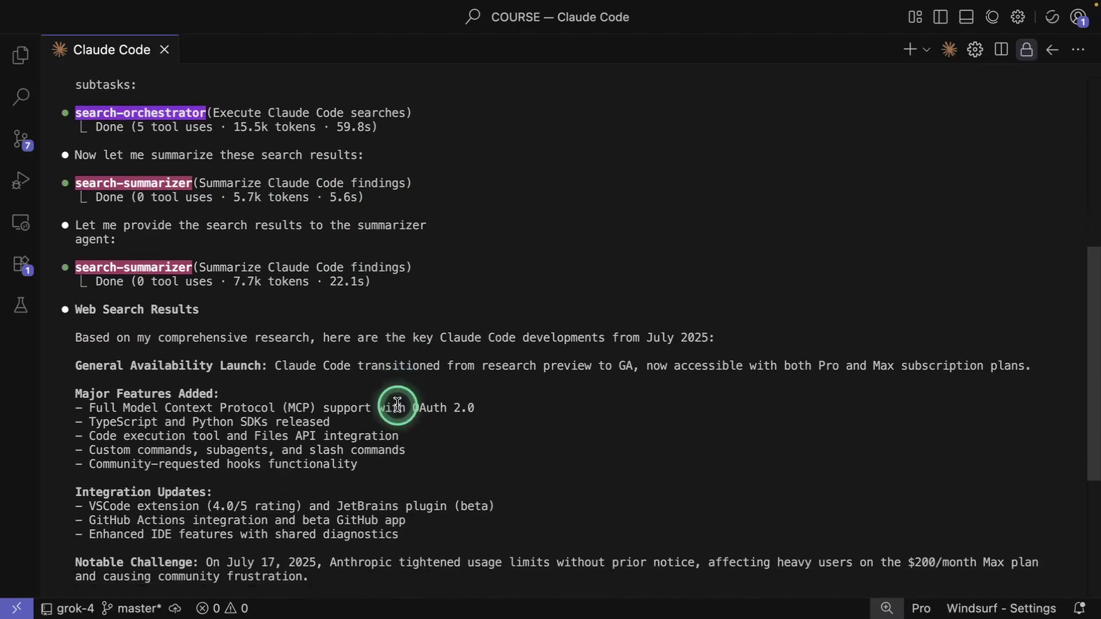
pyautogui.scroll(-1, 400, 406)
pyautogui.scroll(-1, 396, 406)
pyautogui.scroll(-3, 398, 406)
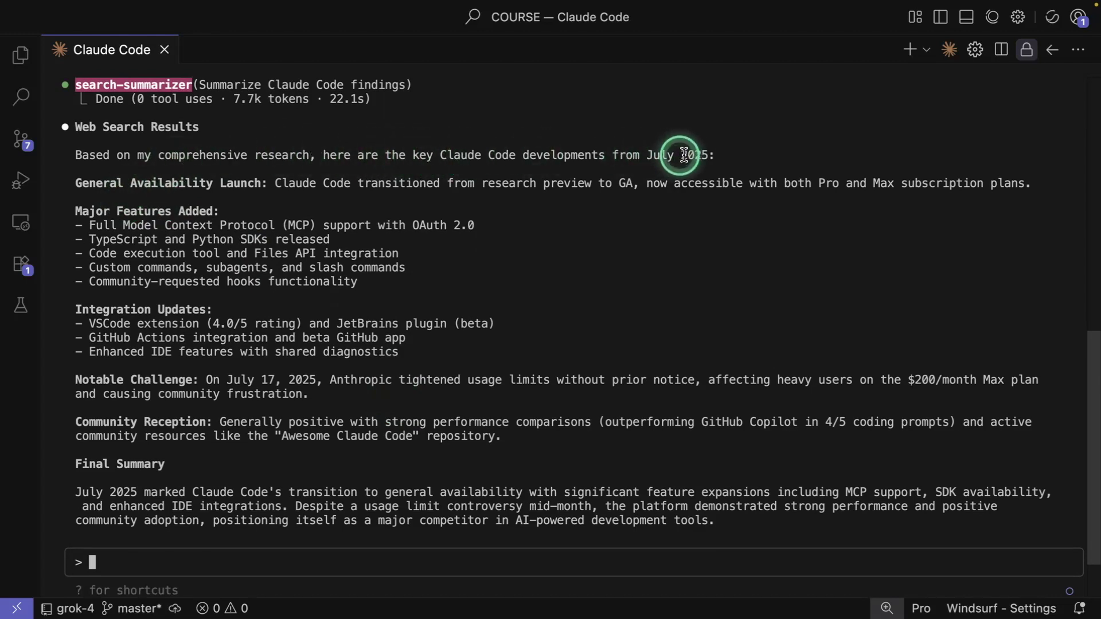
pyautogui.scroll(-1, 284, 197)
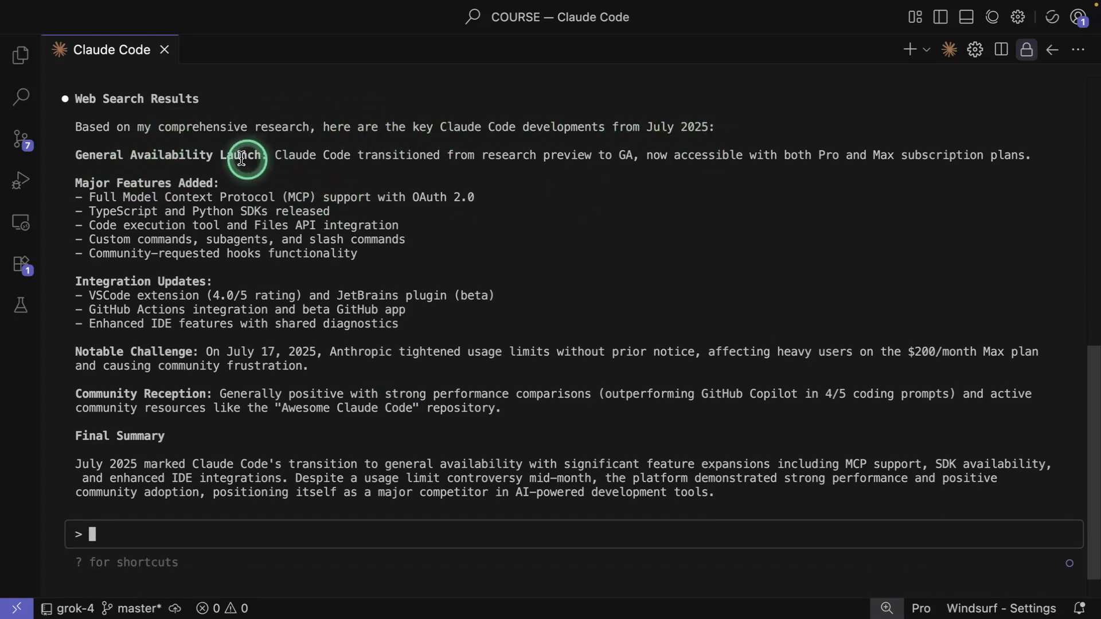
pyautogui.scroll(-1, 327, 245)
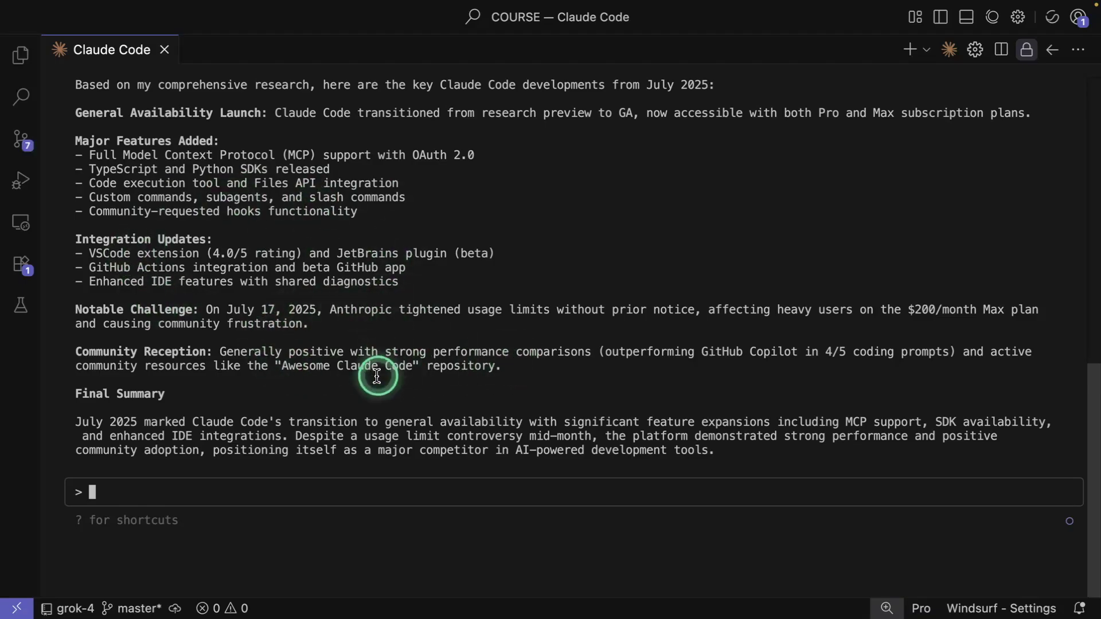
pyautogui.moveTo(226, 309); pyautogui.dragTo(315, 310)
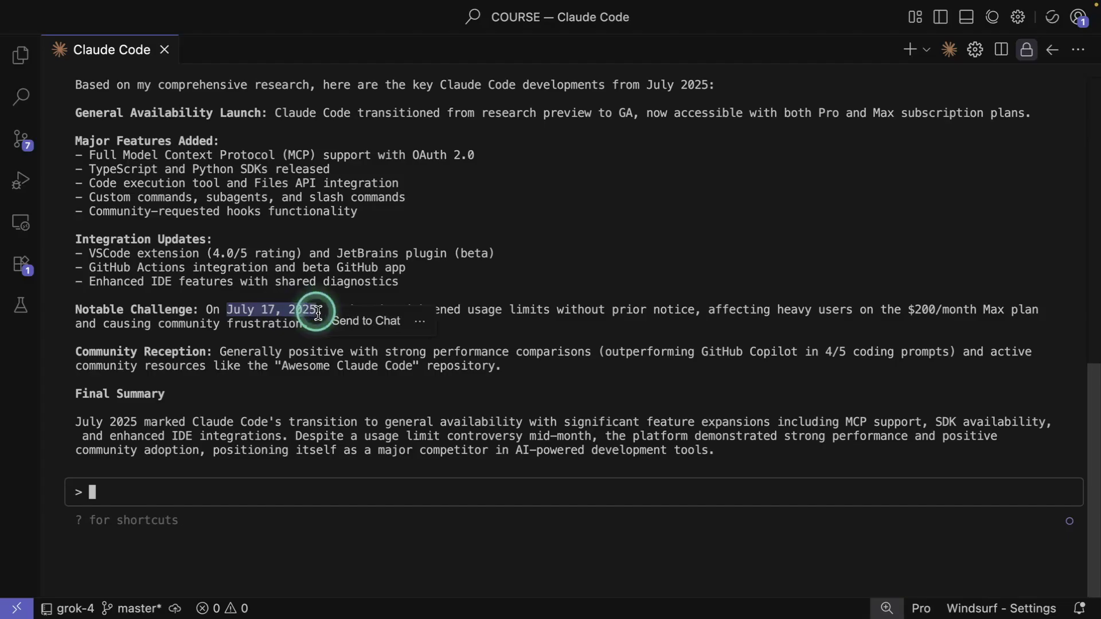
pyautogui.click(396, 312)
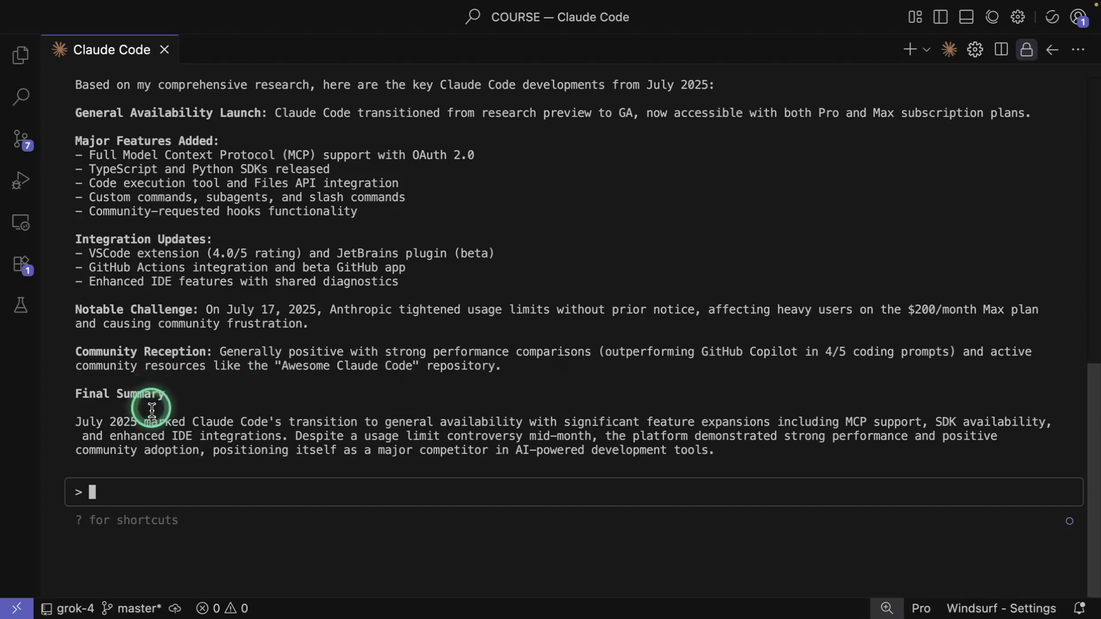
pyautogui.scroll(3, 560, 336)
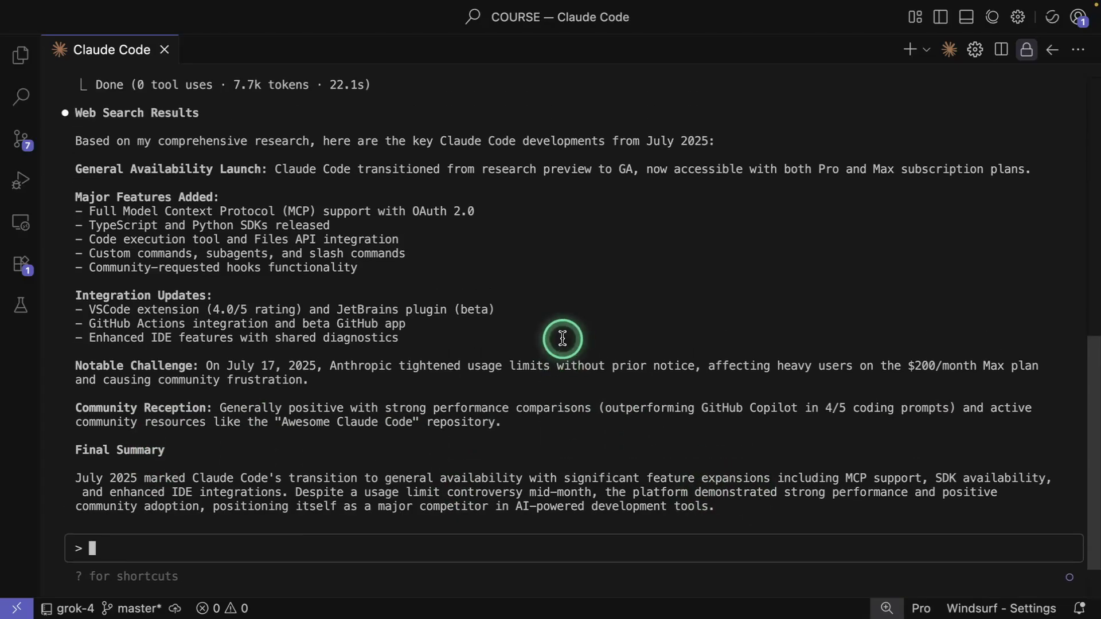
pyautogui.scroll(1, 406, 335)
pyautogui.scroll(2, 407, 336)
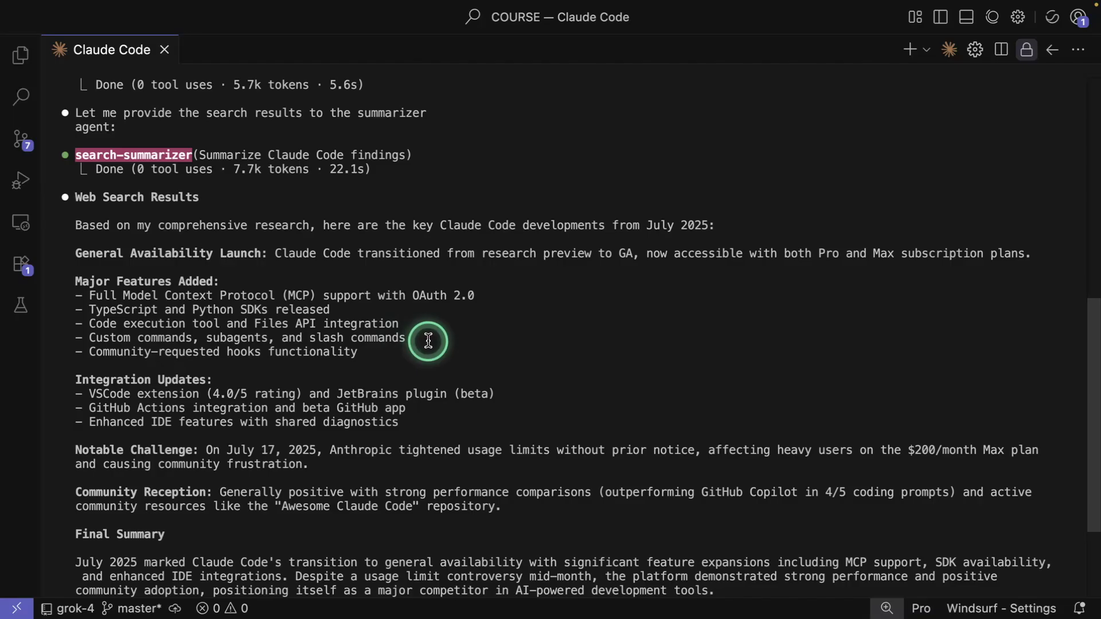
pyautogui.scroll(-2, 427, 340)
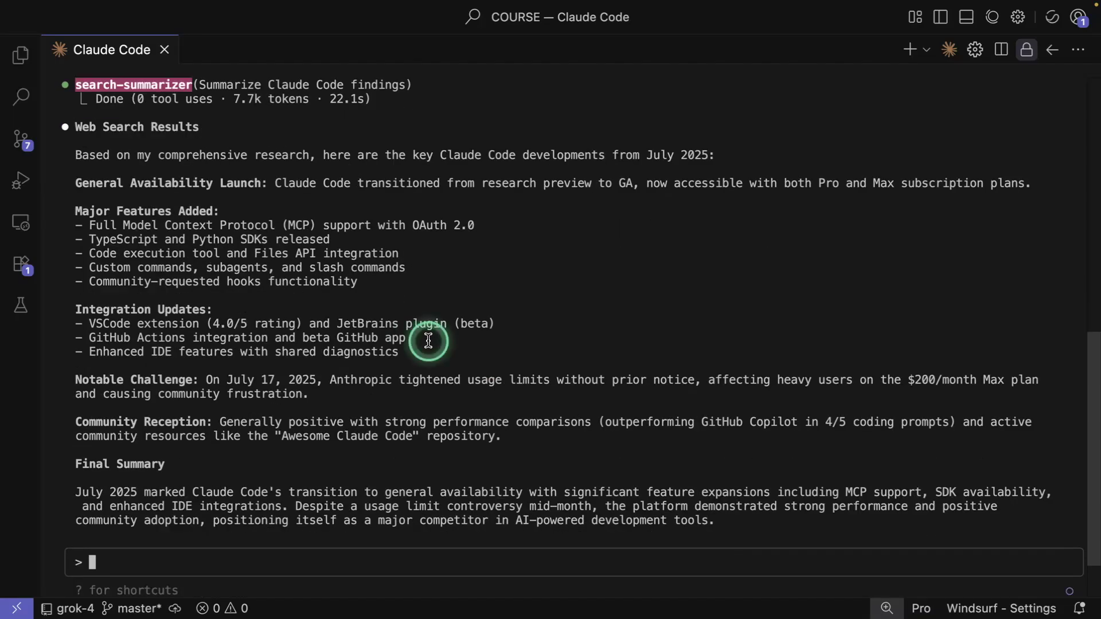
pyautogui.scroll(1, 428, 341)
pyautogui.scroll(3, 426, 338)
pyautogui.scroll(2, 426, 337)
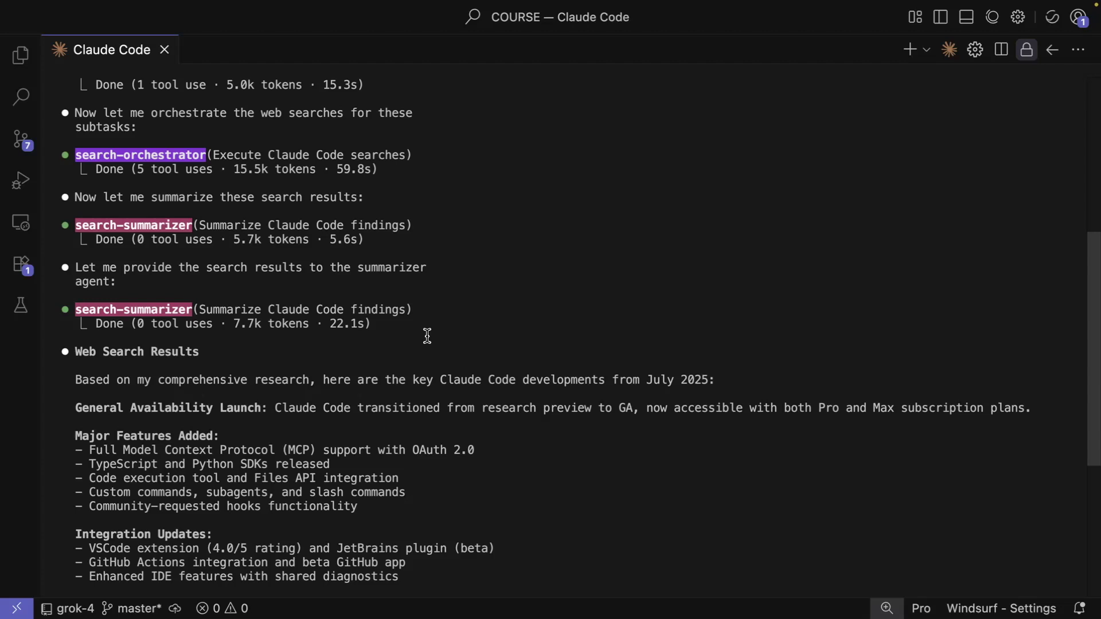
pyautogui.click(429, 336)
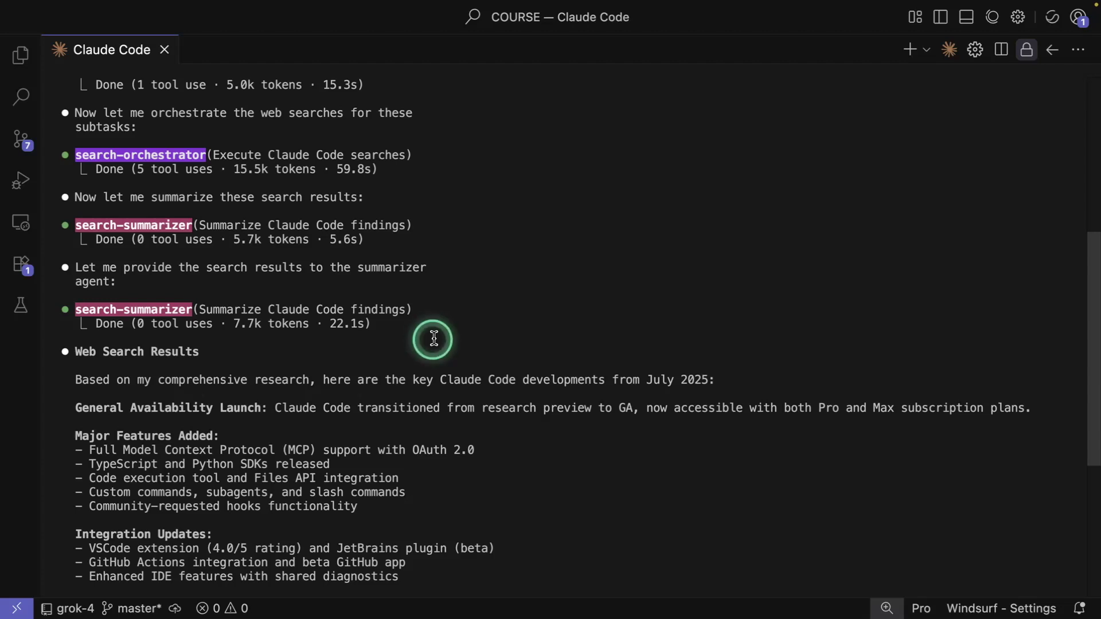